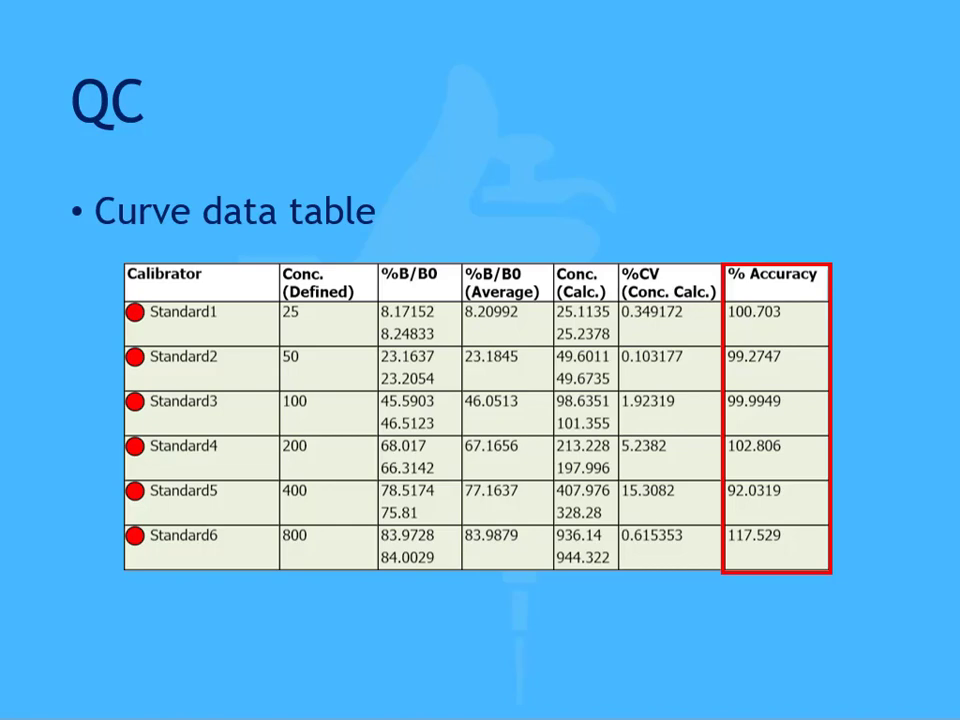
Step: Advance the slideshow to the Precision slide showing the two assay precision tables
key("Right")
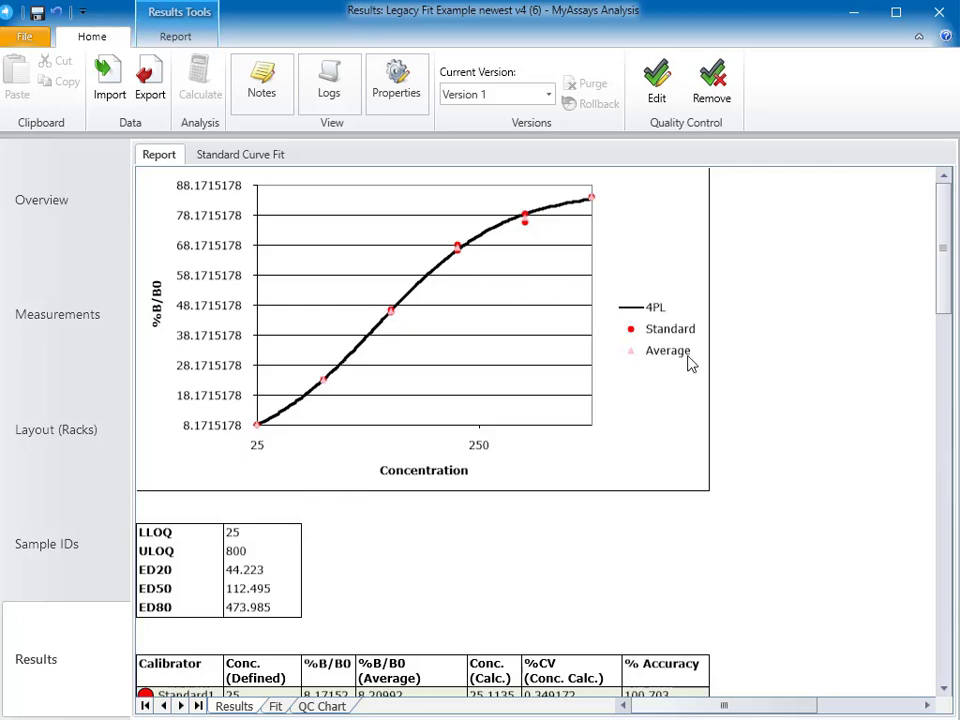
left_click(255, 165)
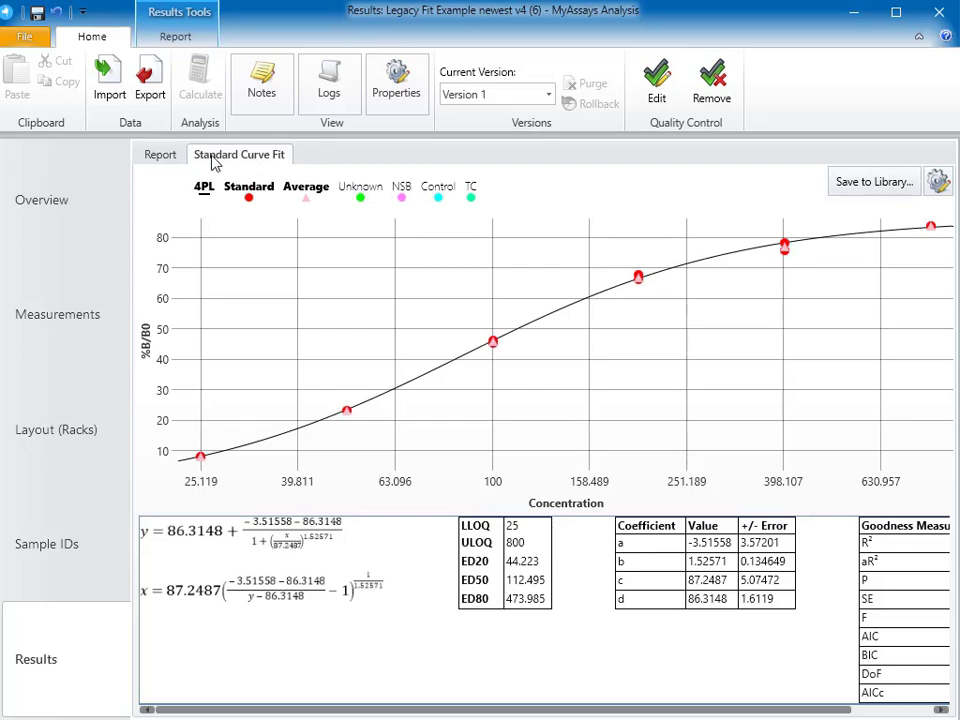
left_click(170, 158)
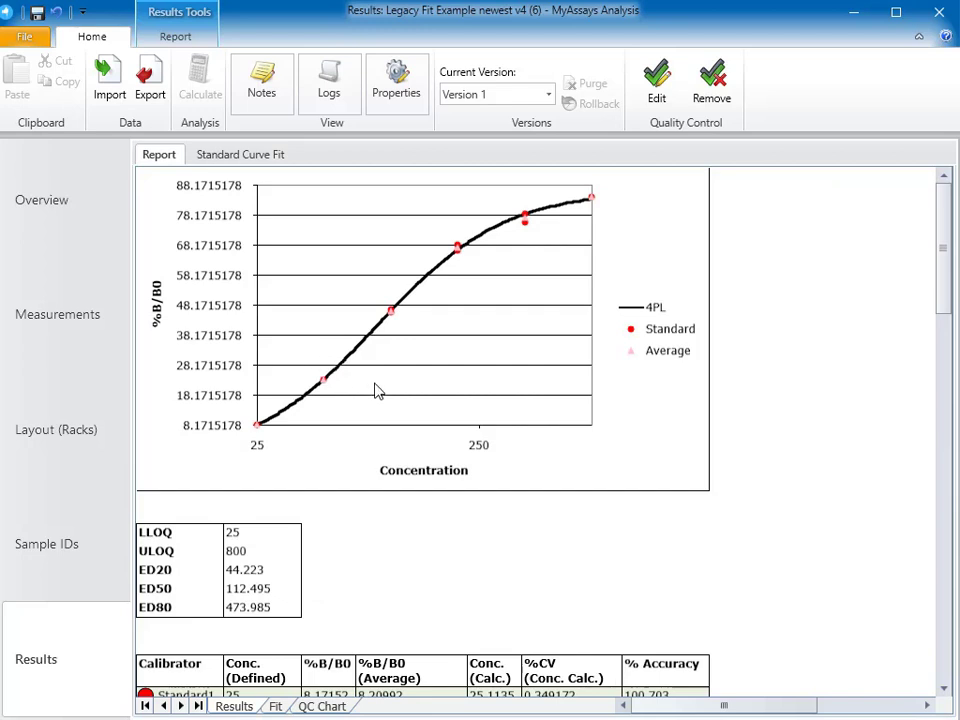
scroll(377, 391, "down", 2)
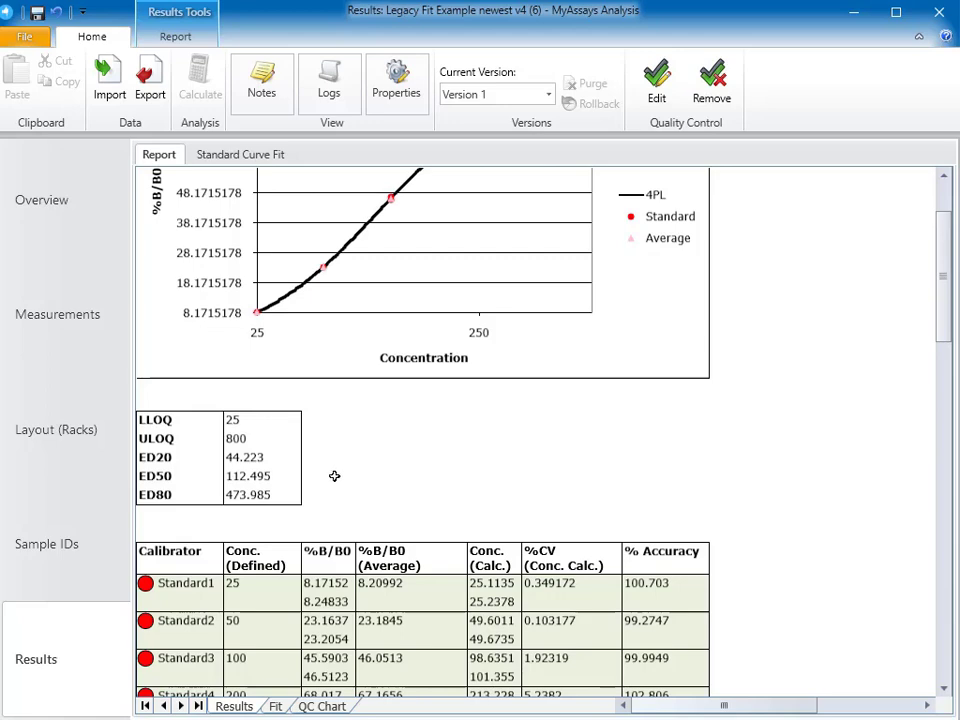
scroll(334, 476, "down", 5)
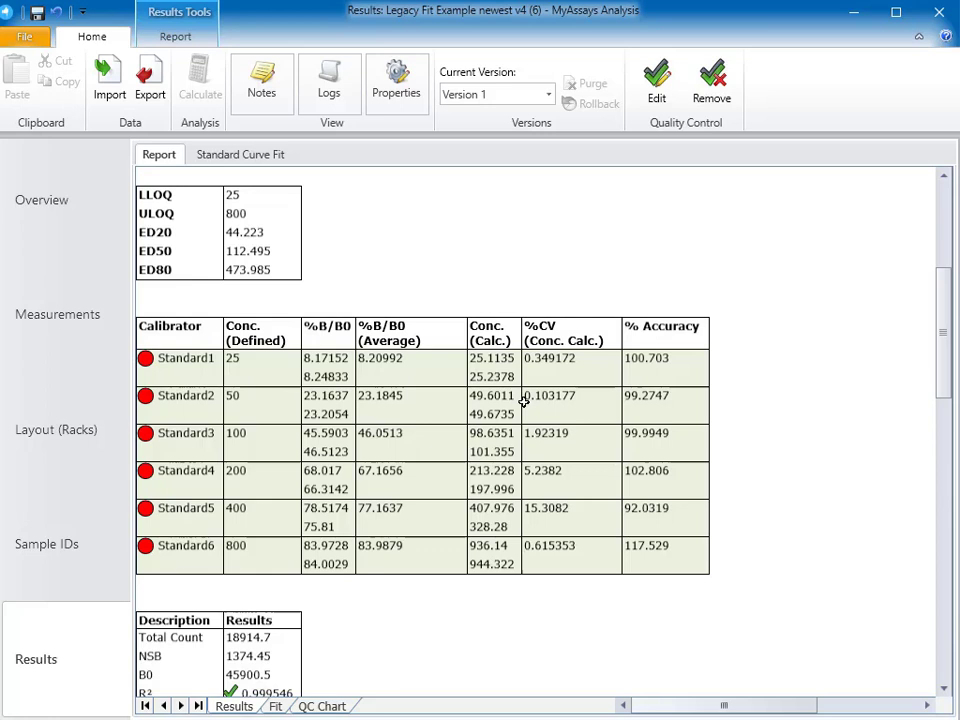
left_click(393, 91)
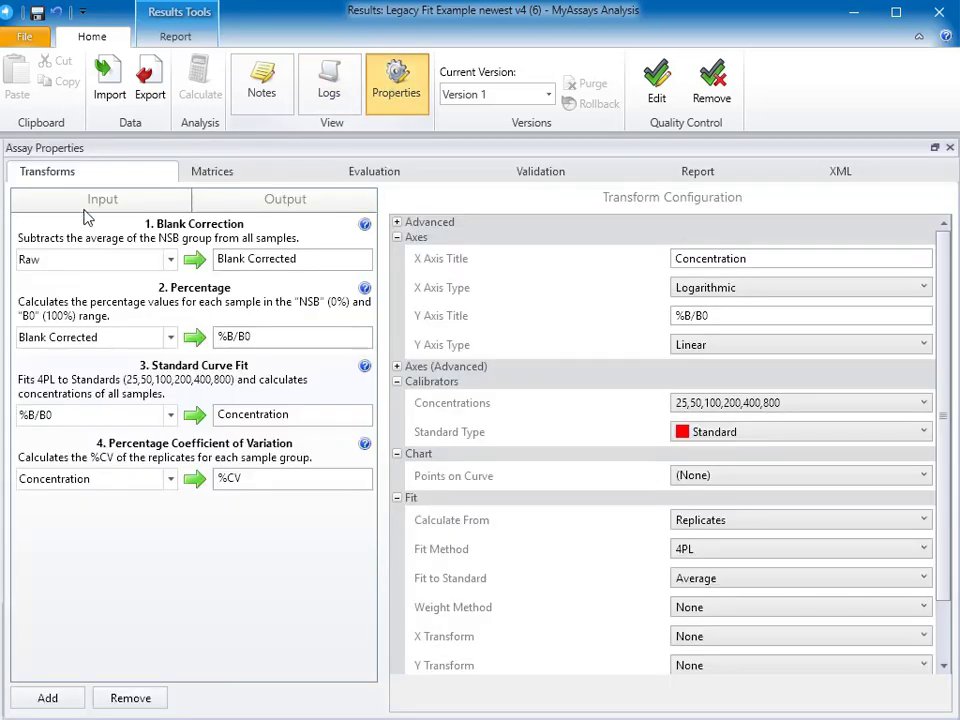
left_click(197, 386)
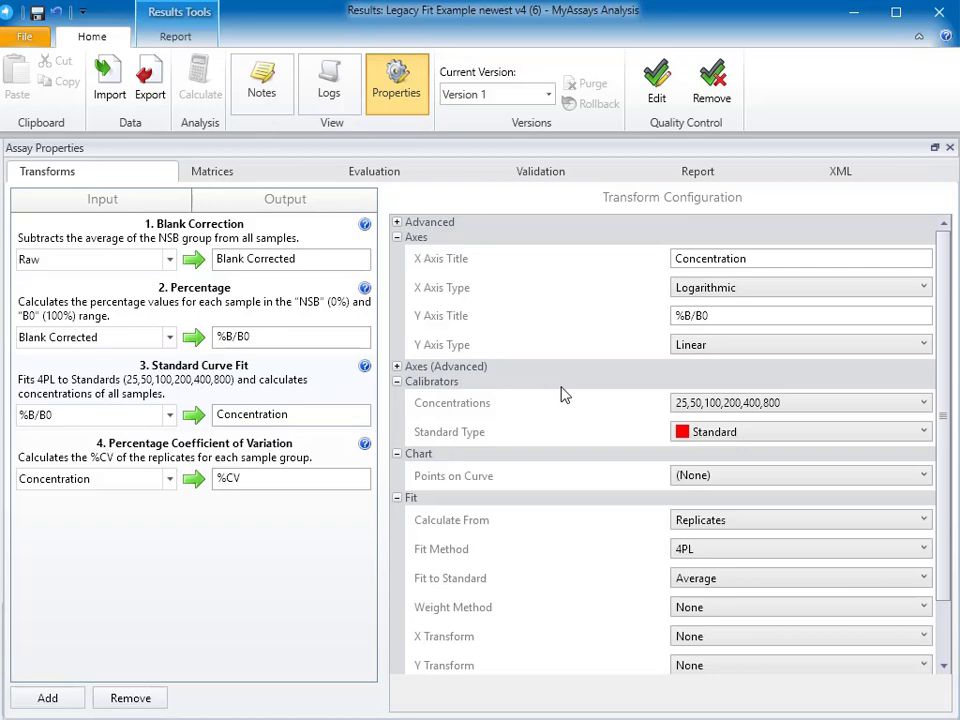
scroll(562, 393, "down", 2)
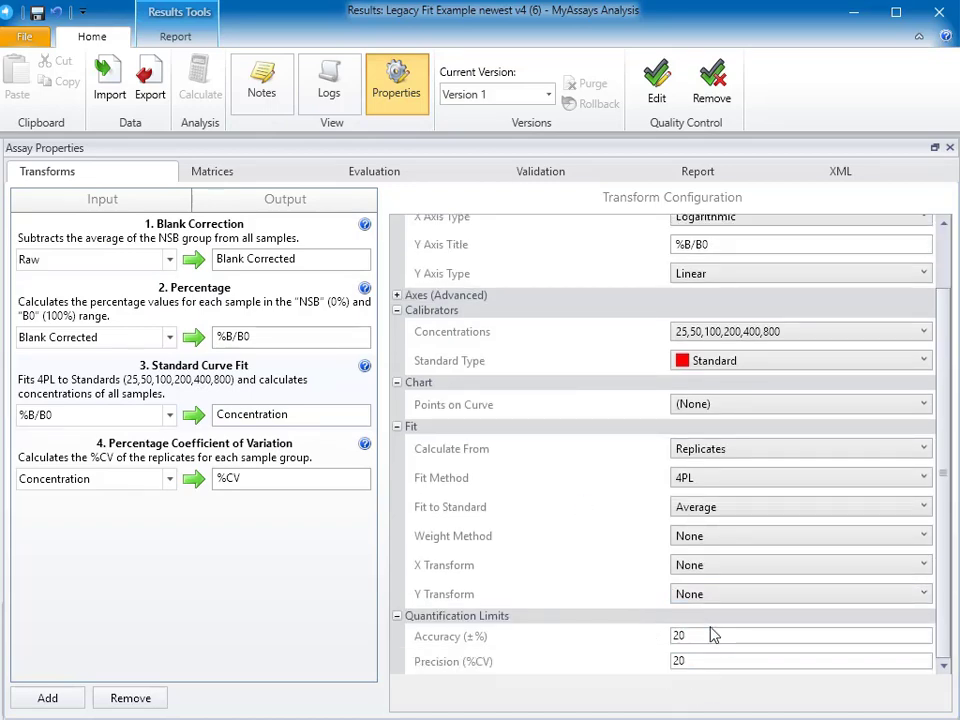
left_click(397, 88)
scroll(549, 272, "down", 2)
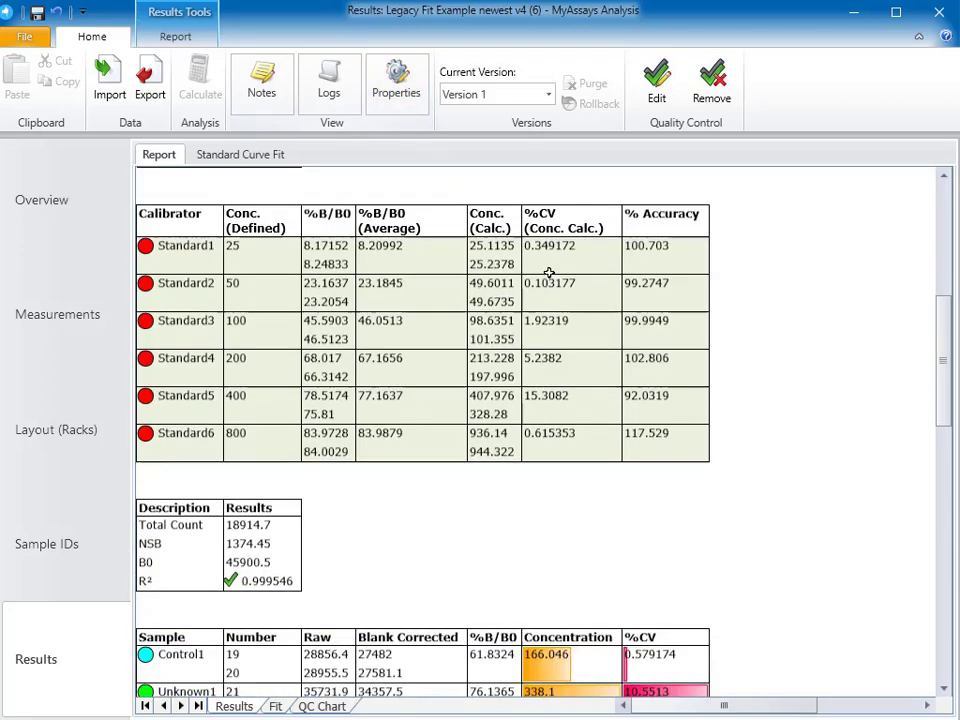
scroll(549, 272, "down", 3)
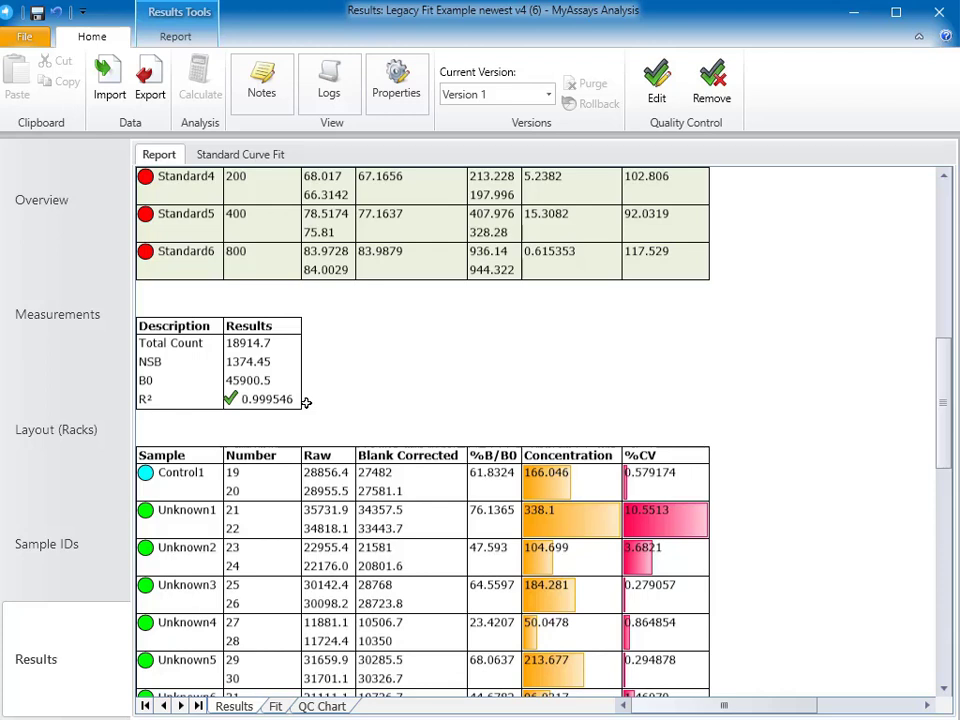
scroll(433, 390, "down", 4)
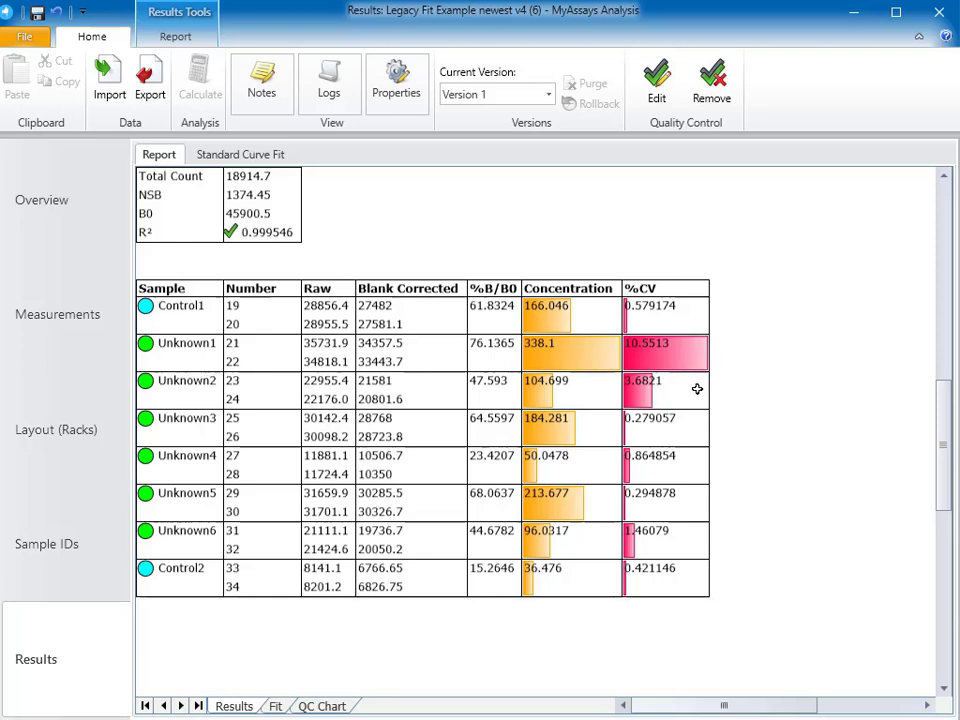
Step: Show the Levey–Jennings QC charts down to Control 2's six observations, latest at 36.476
left_click(338, 707)
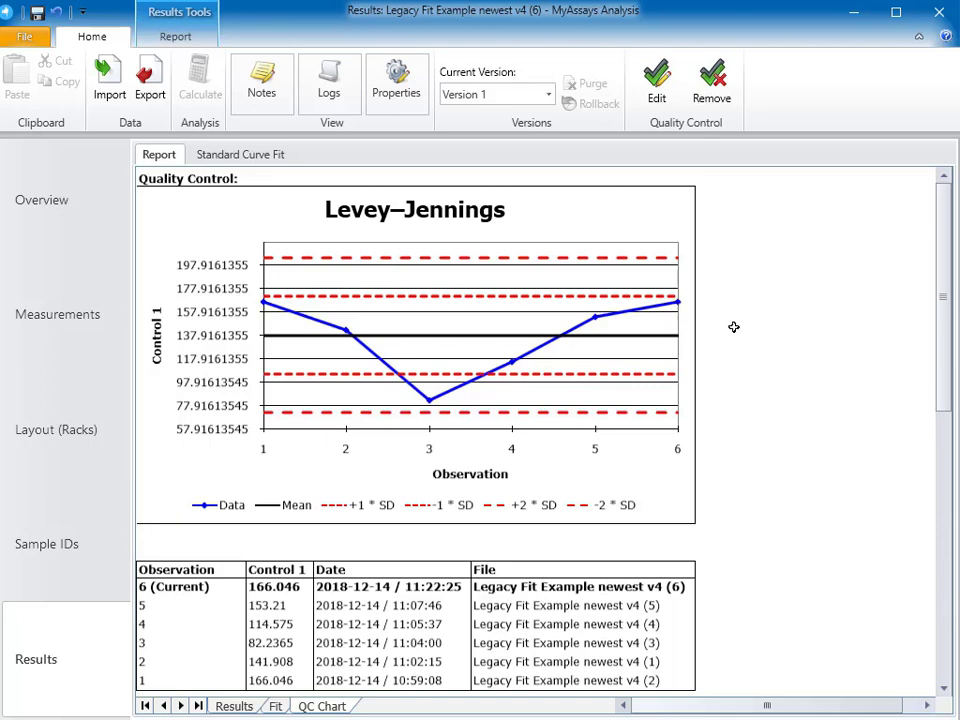
scroll(734, 327, "down", 5)
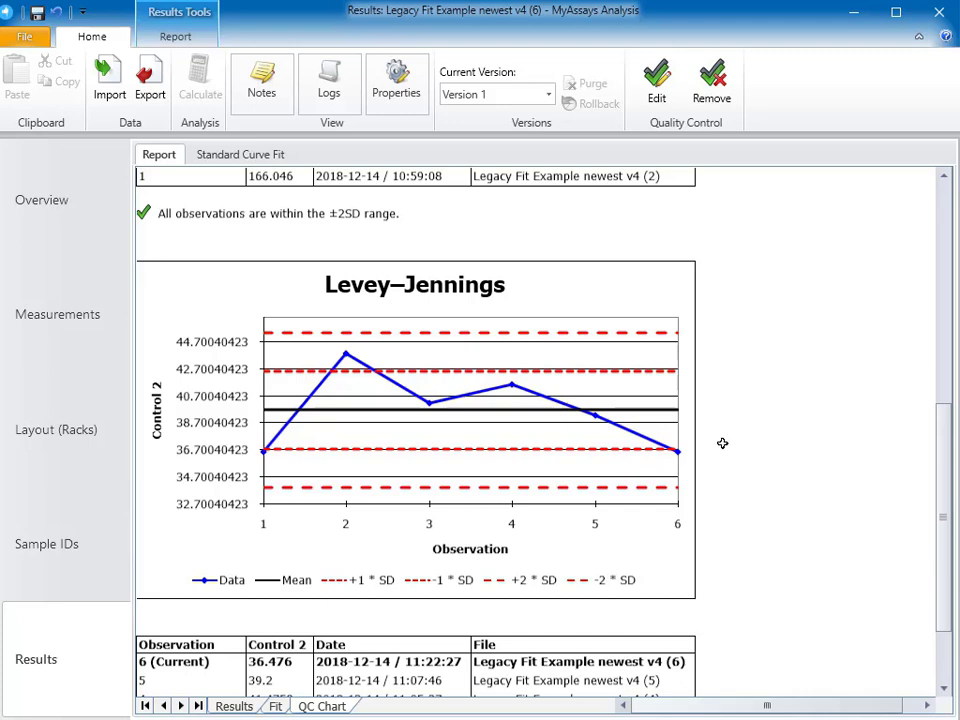
Step: Replace all measurements with the altered readings (9012.9, 7141.1, 7201.2) and recalculate
left_click(94, 332)
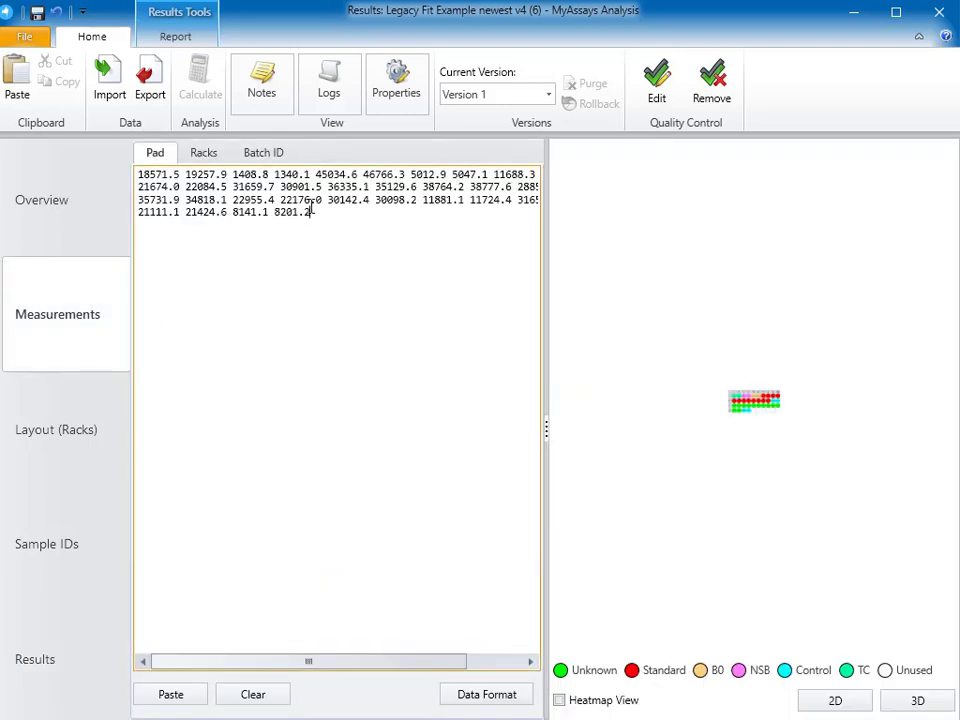
key("ctrl+a")
key("ctrl+v")
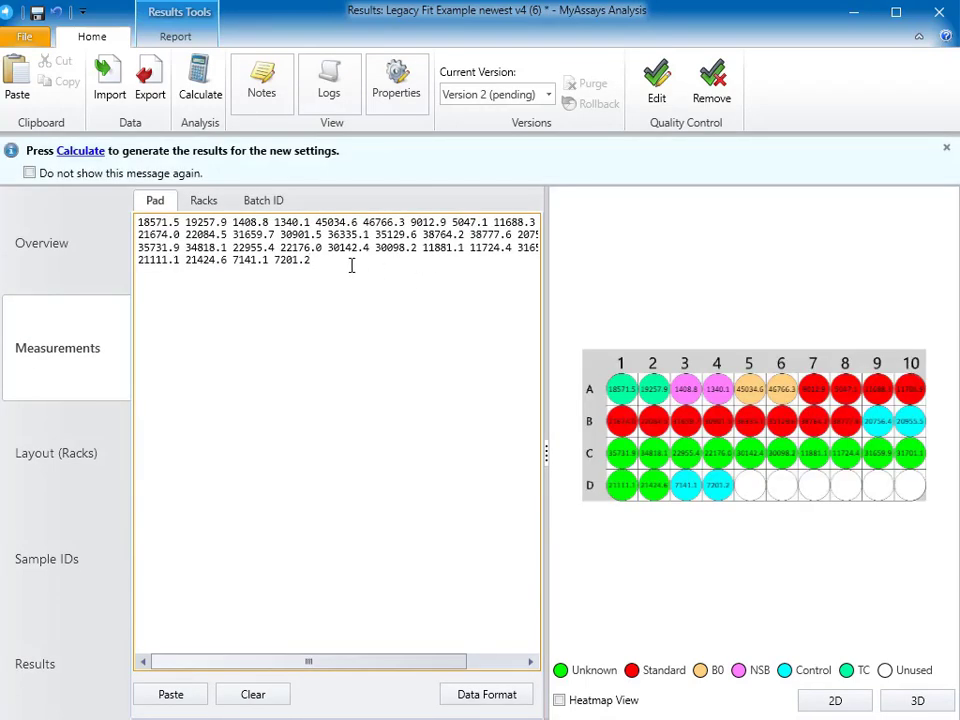
left_click(90, 151)
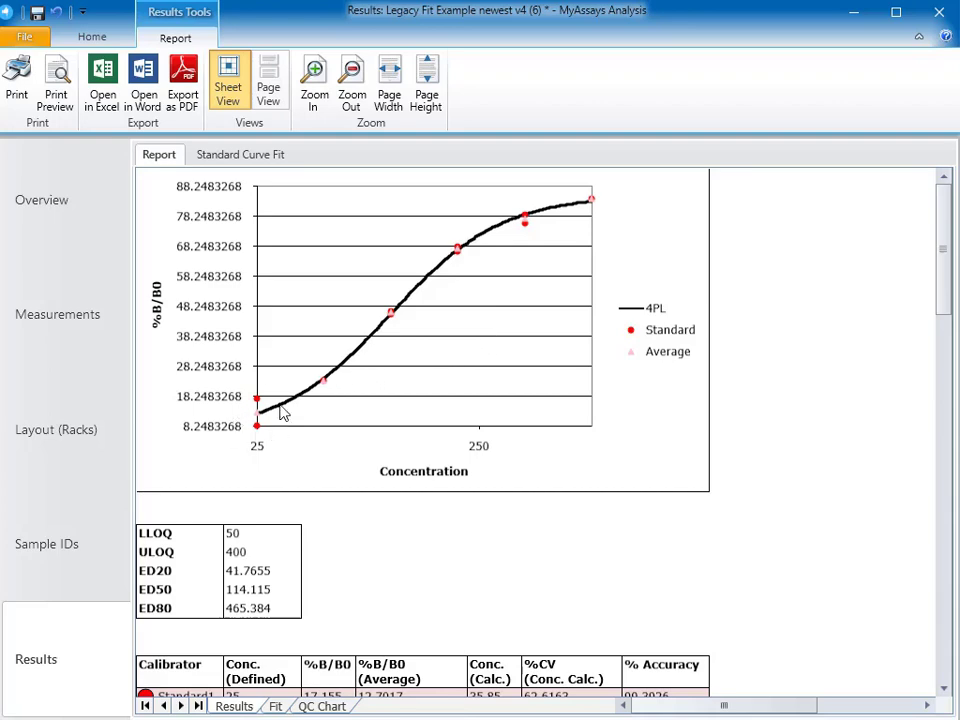
scroll(315, 410, "down", 5)
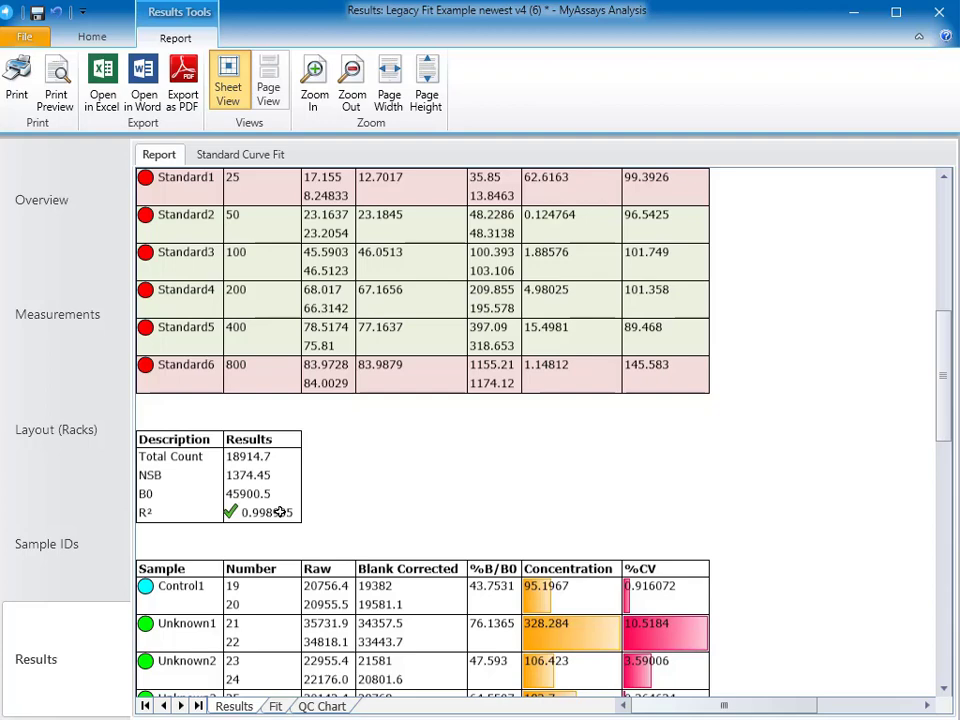
left_click(333, 708)
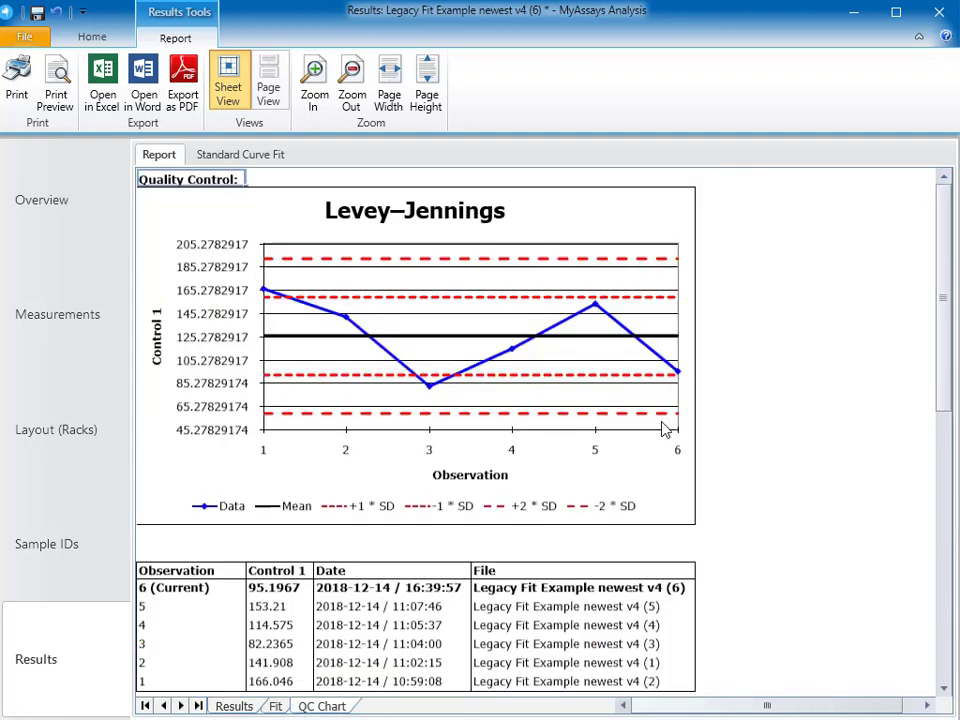
scroll(675, 372, "down", 5)
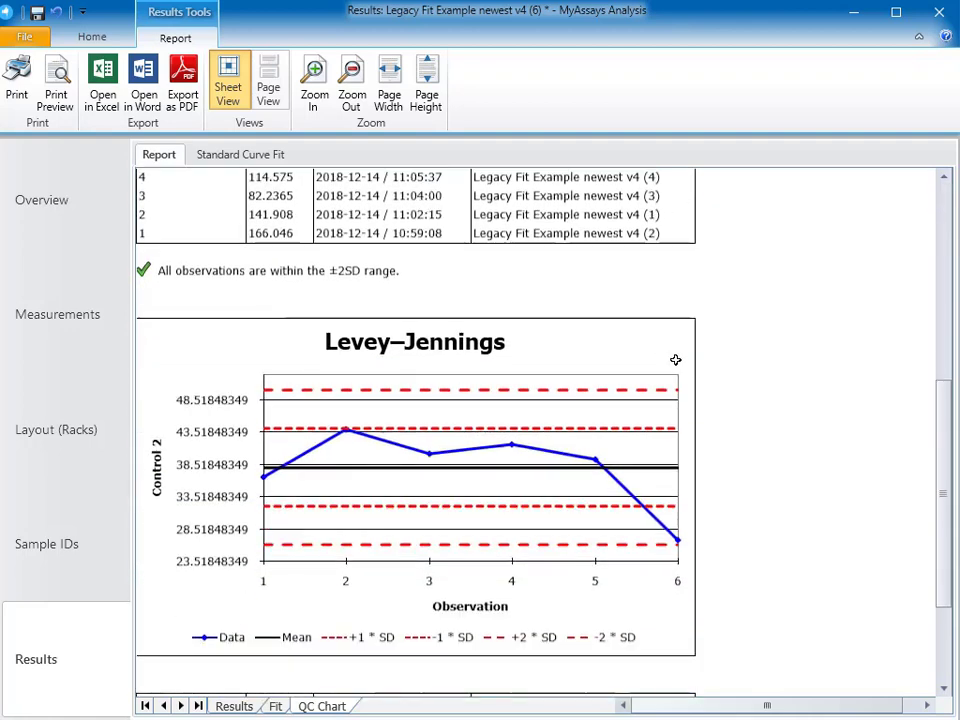
scroll(683, 549, "down", 2)
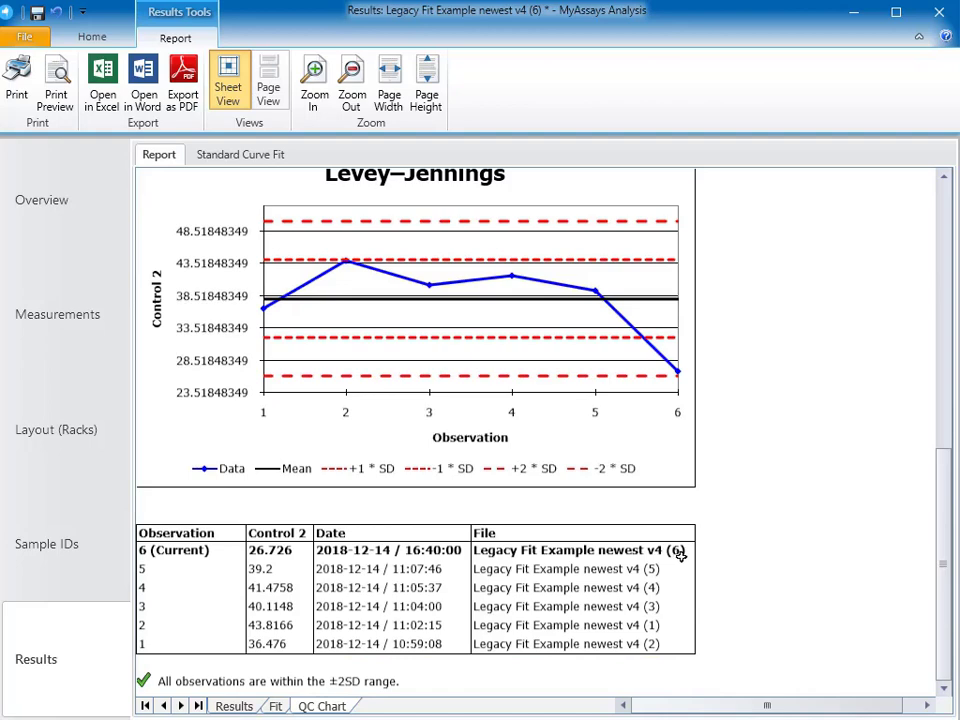
scroll(721, 484, "up", 2)
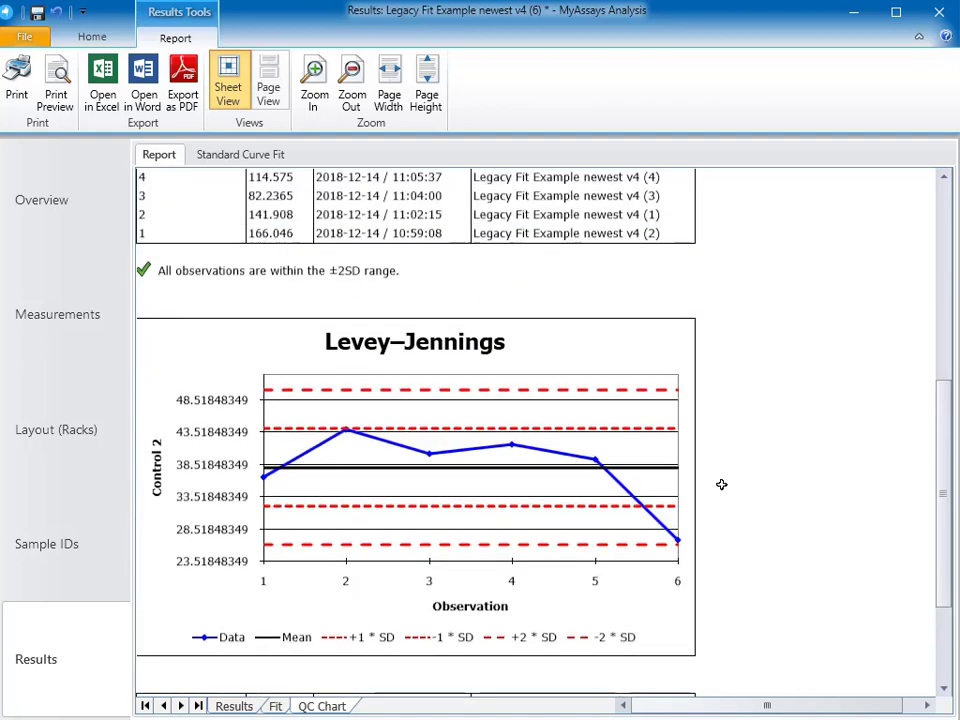
left_click(242, 703)
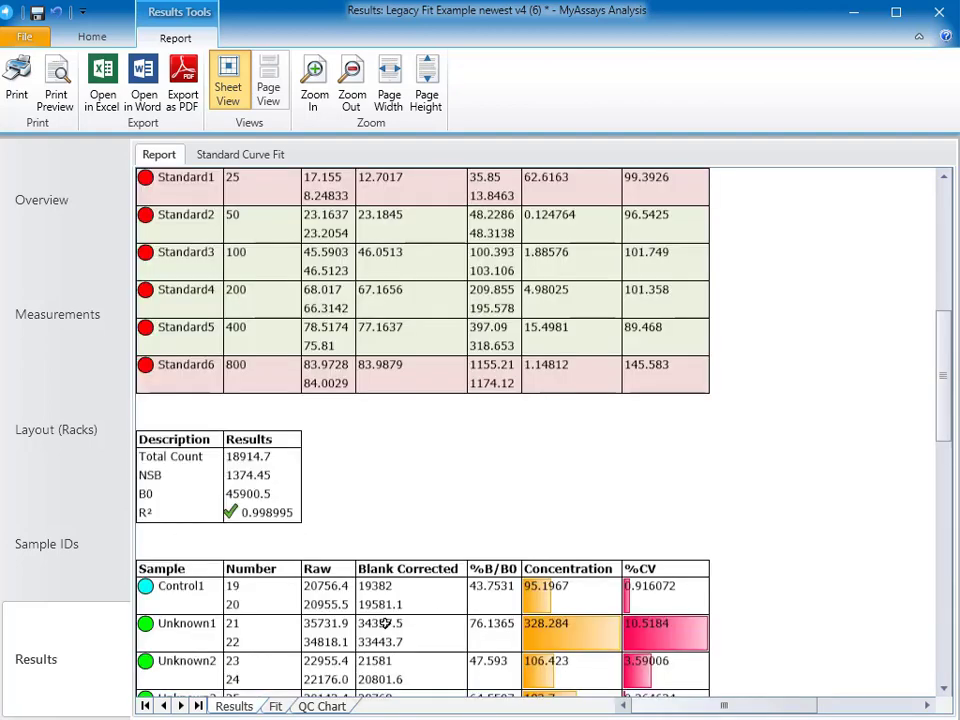
scroll(546, 486, "up", 2)
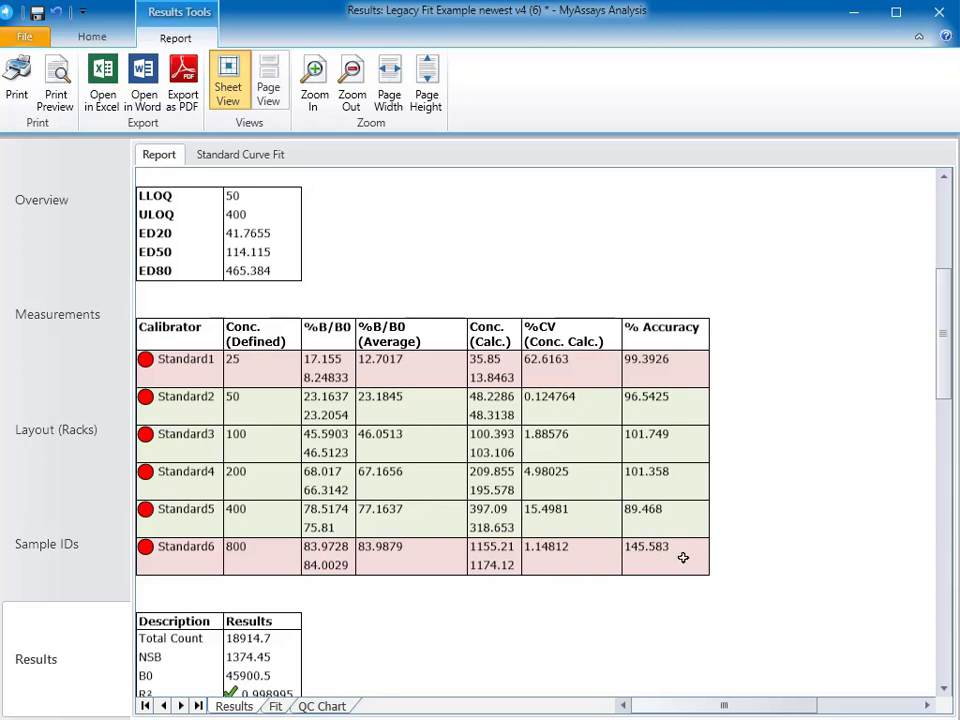
Step: Flag the outlying Standard1 point at 25.119 on the standard curve and recalculate
left_click(270, 160)
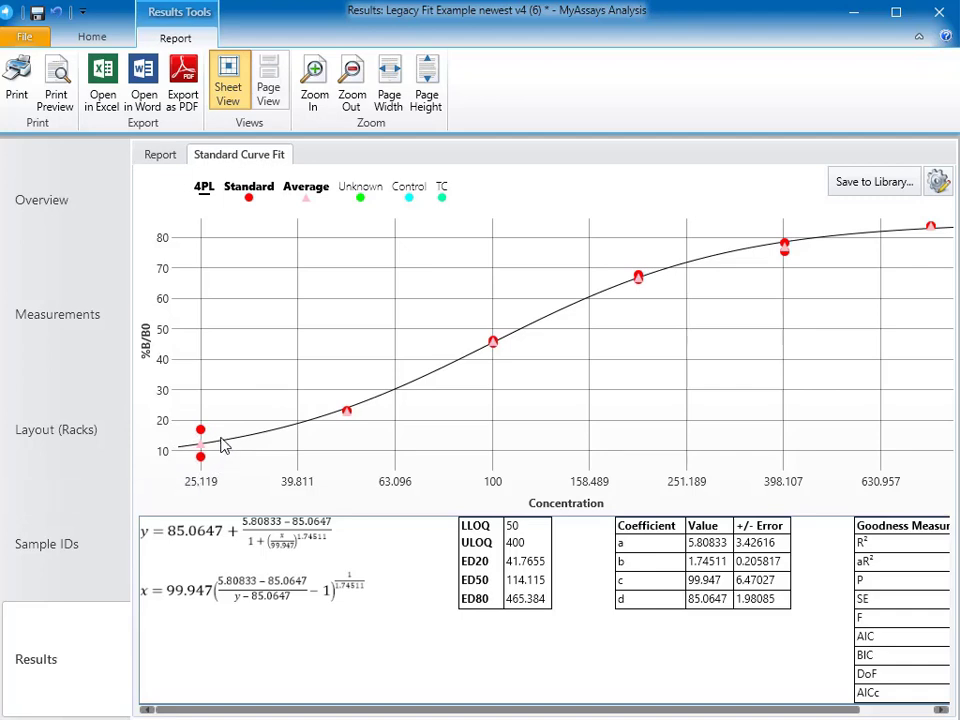
left_click(201, 432)
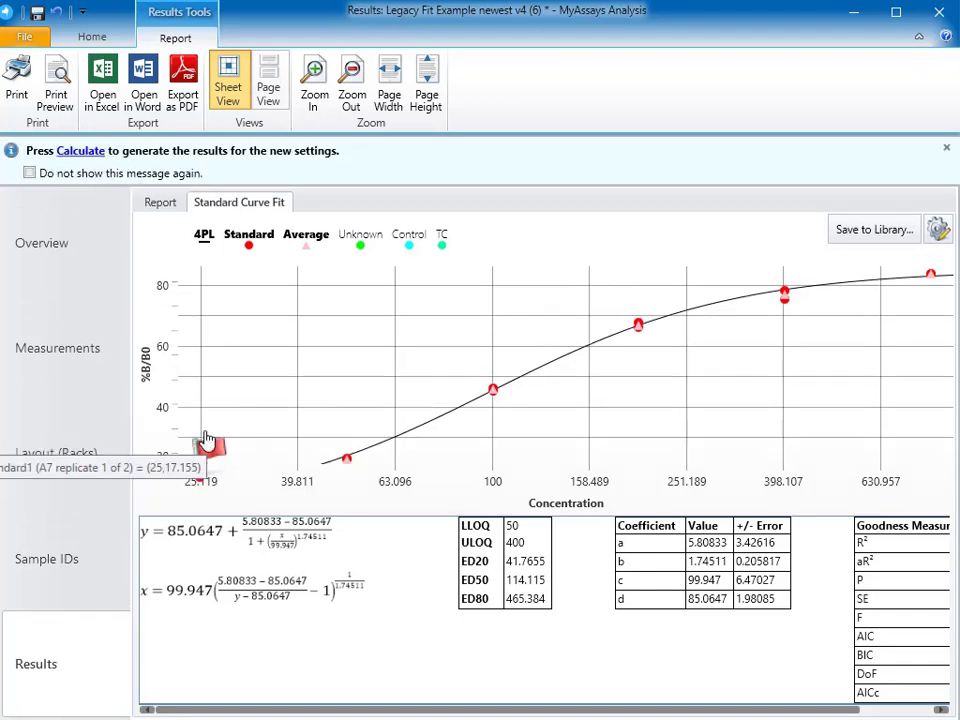
left_click(85, 153)
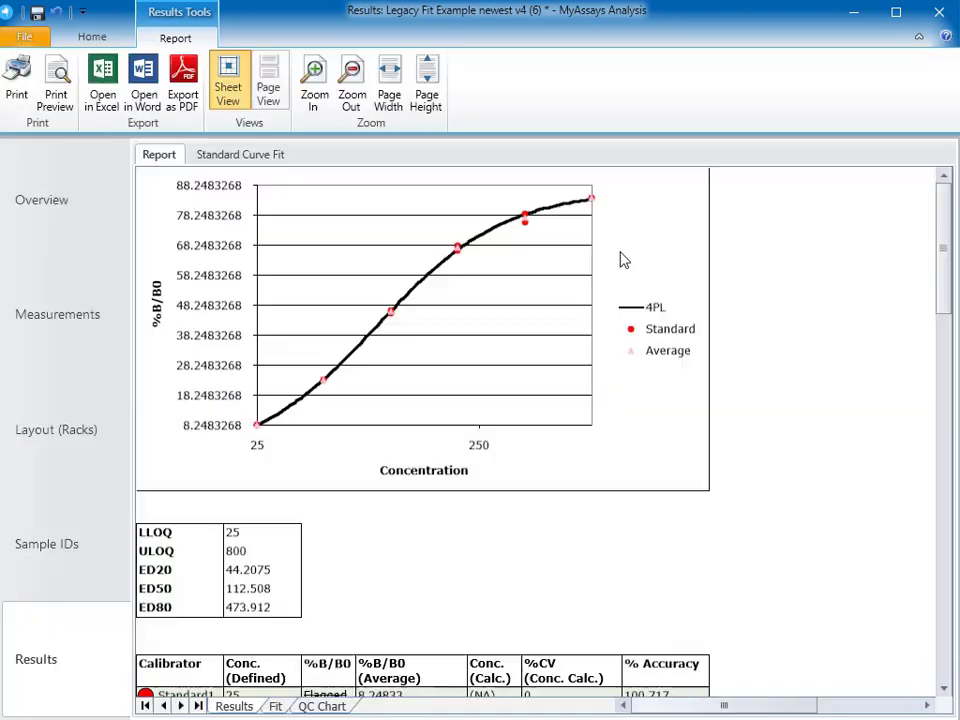
Step: Check the flagged Standard1 row and R², then review the recalculated Control 1 and 2 QC charts
scroll(615, 272, "down", 5)
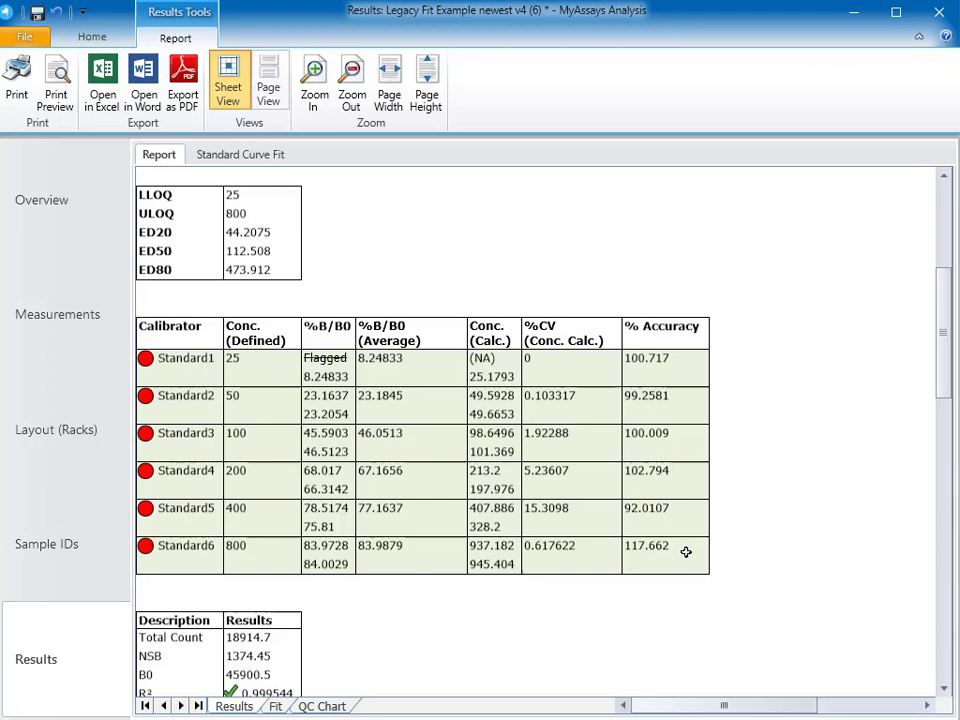
scroll(675, 549, "down", 1)
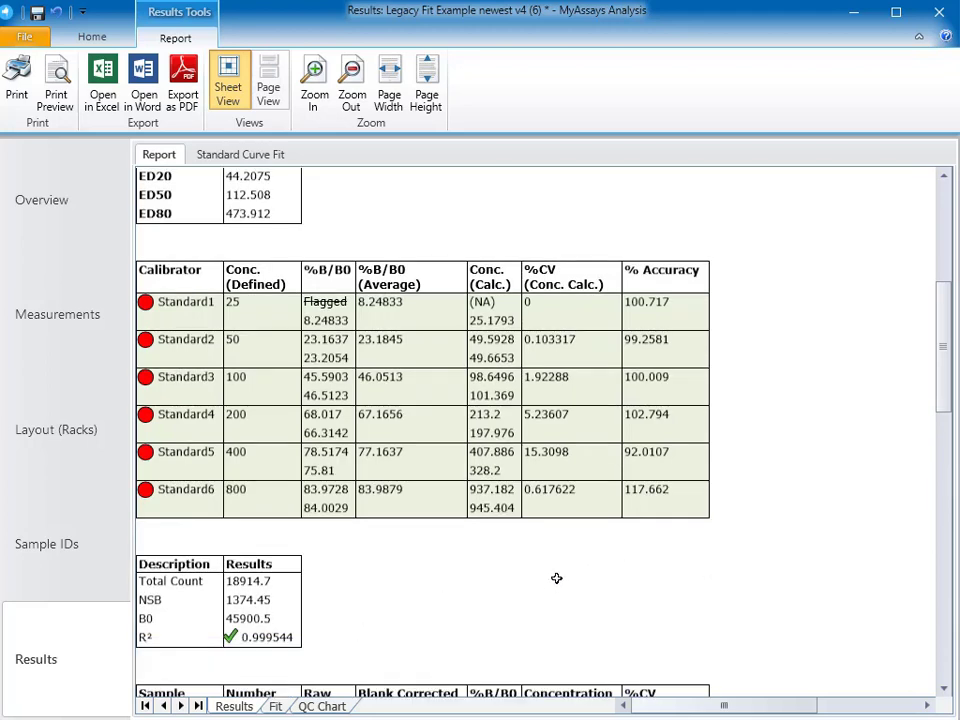
left_click(325, 706)
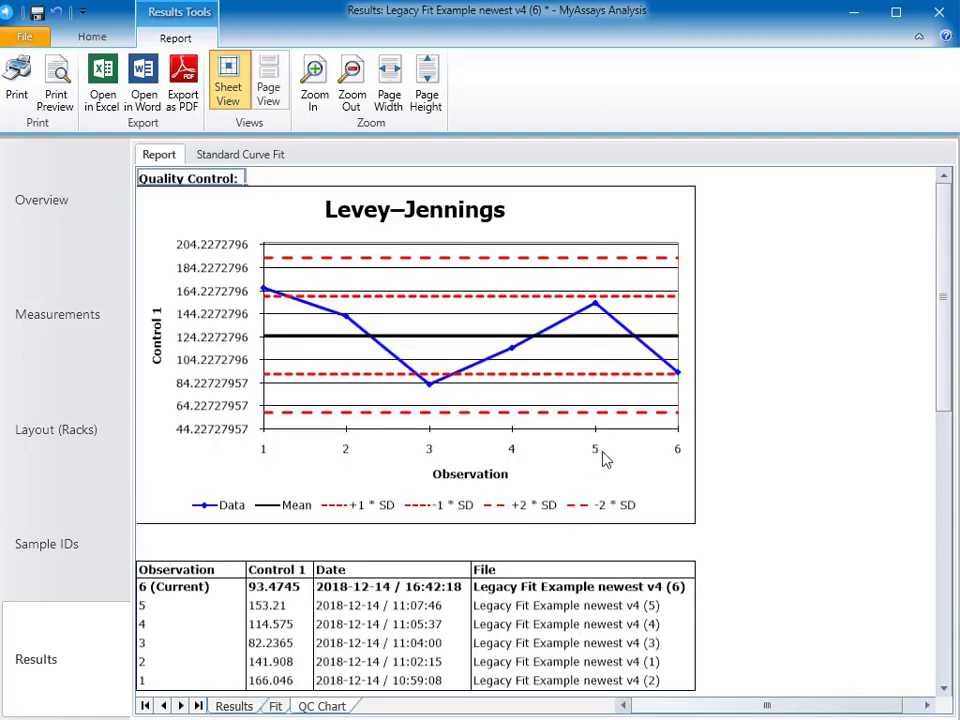
scroll(604, 456, "down", 8)
scroll(605, 461, "down", 1)
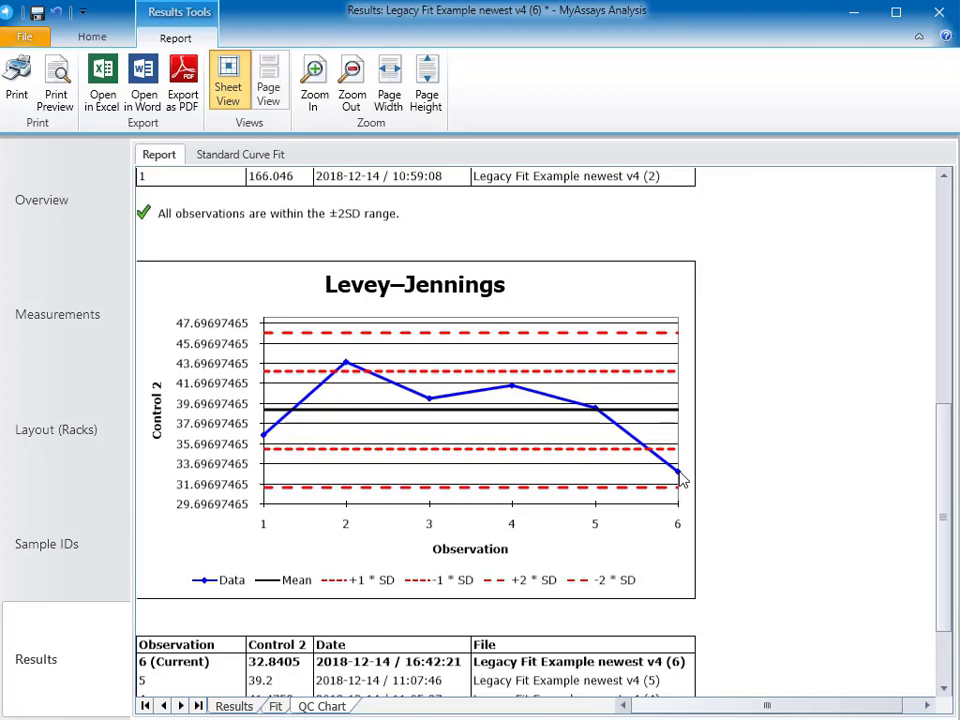
scroll(681, 480, "up", 1)
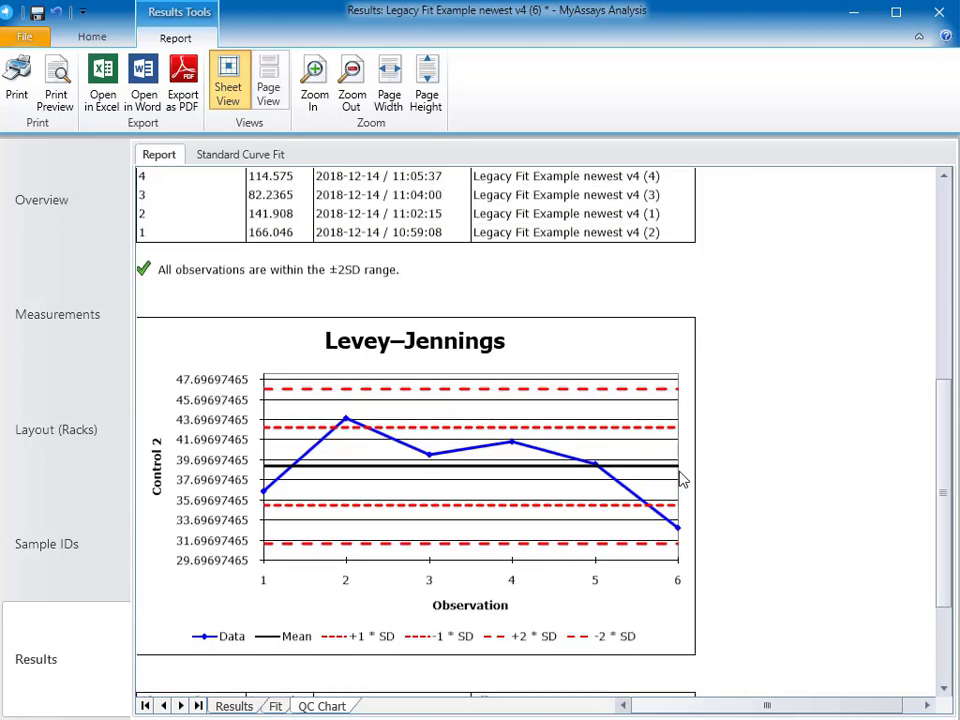